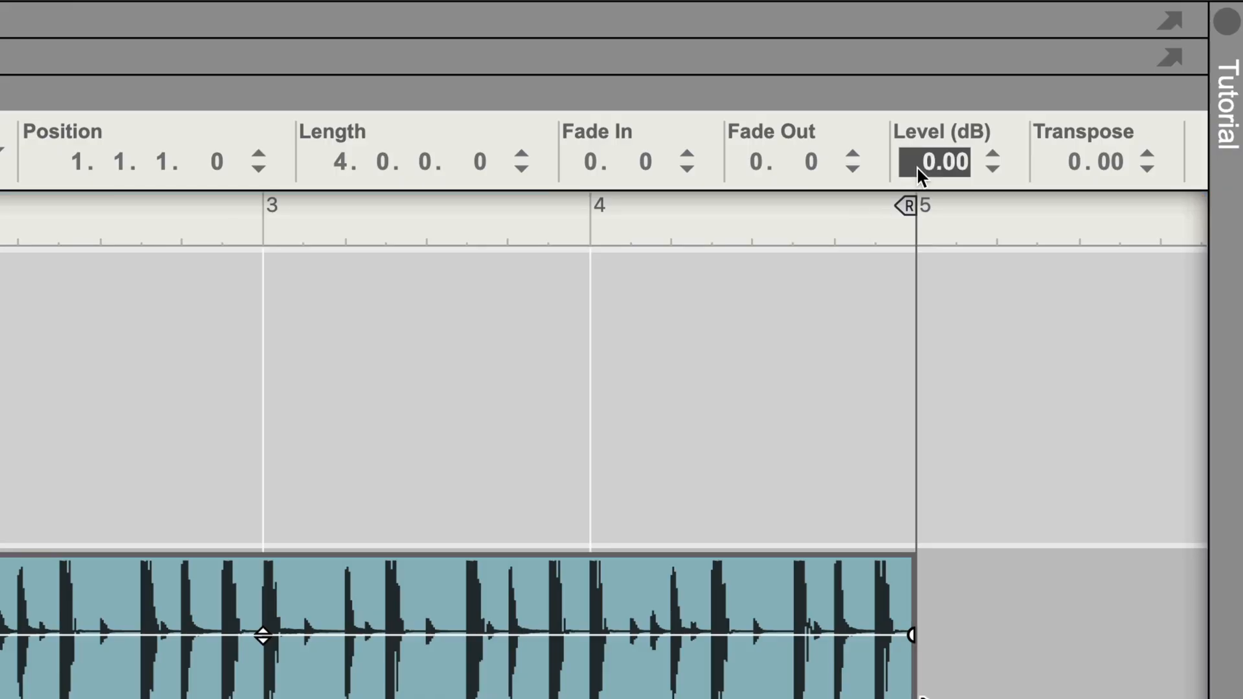
# Set the drum clip's level to -80 dB.
pyautogui.doubleClick(918, 167)
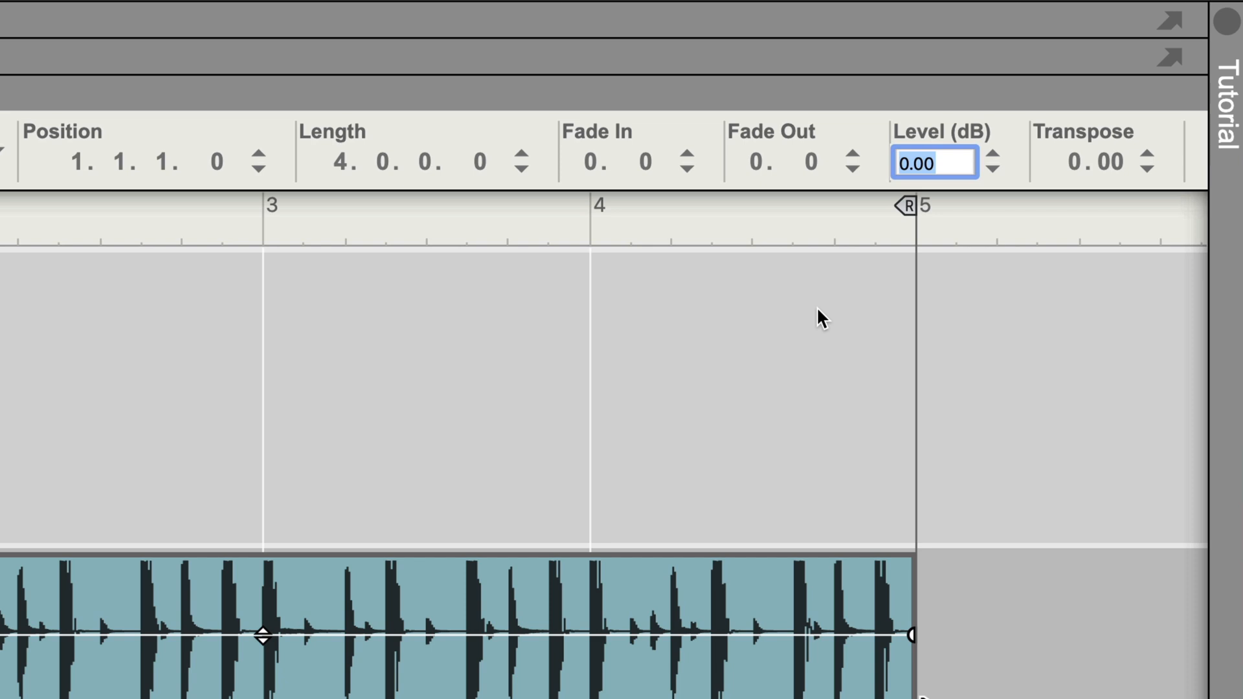
pyautogui.write('-80')
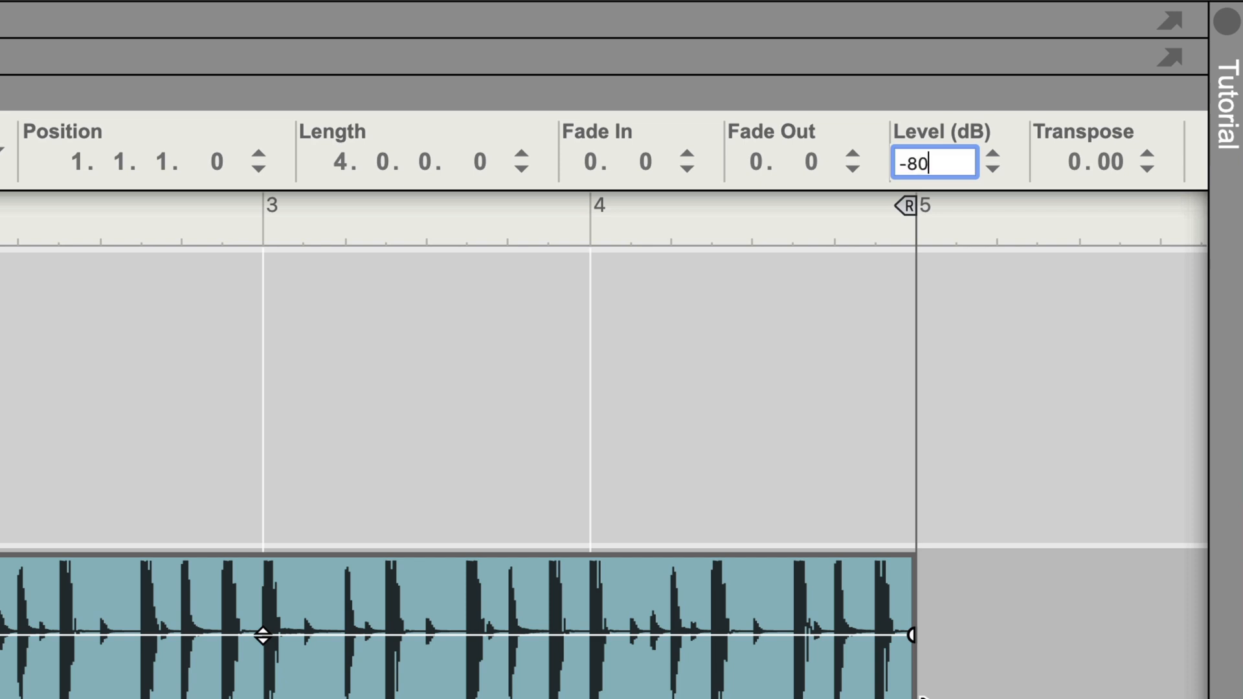
pyautogui.press('Return')
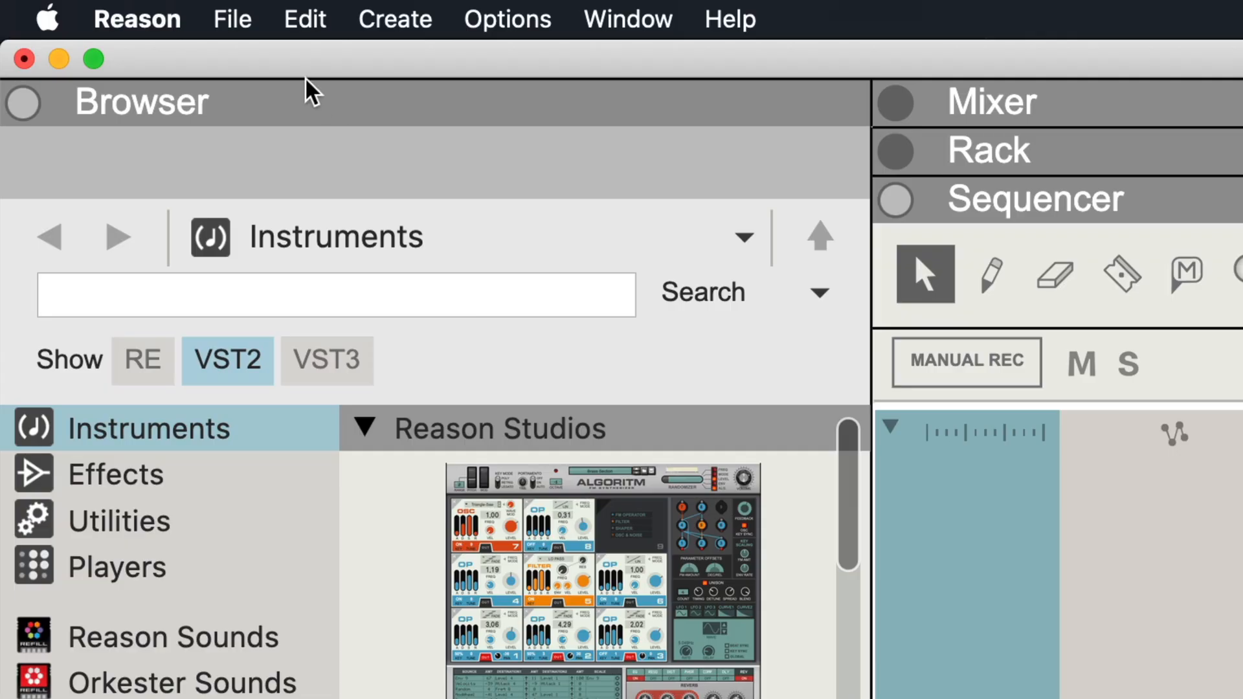
# Export the loop as the audio file drums-80.aif at 44,100 Hz and 16-bit, without dither.
pyautogui.click(234, 17)
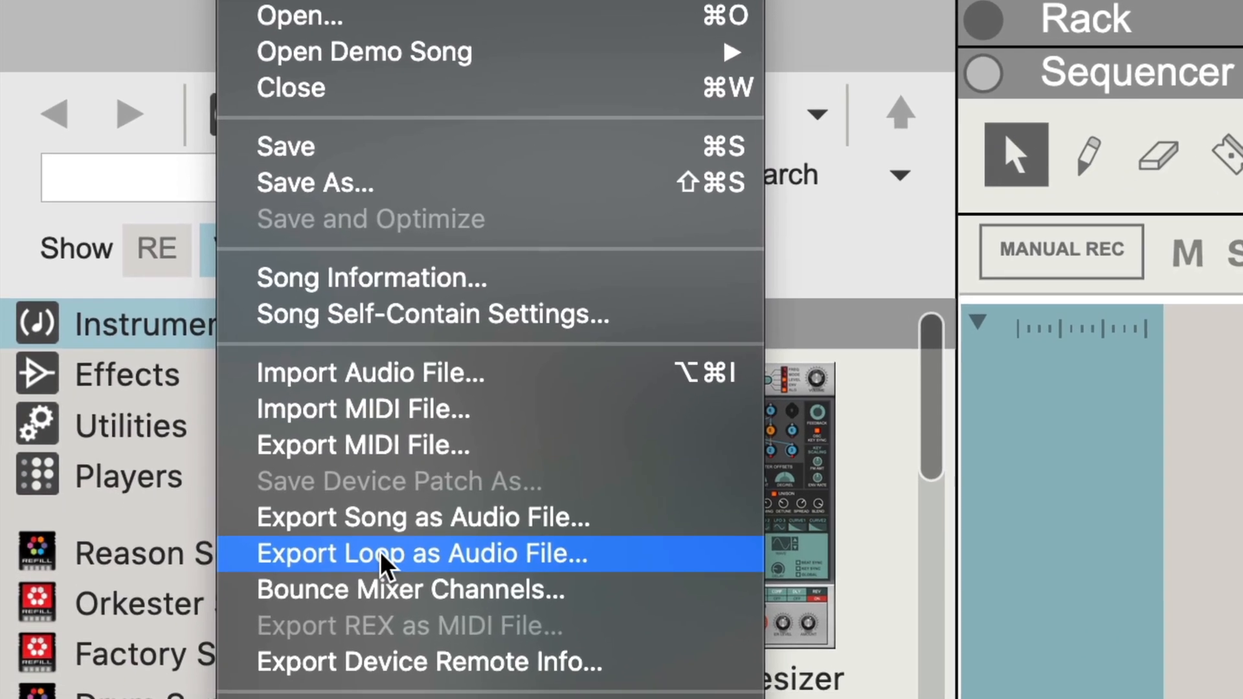
pyautogui.click(364, 590)
pyautogui.click(847, 272)
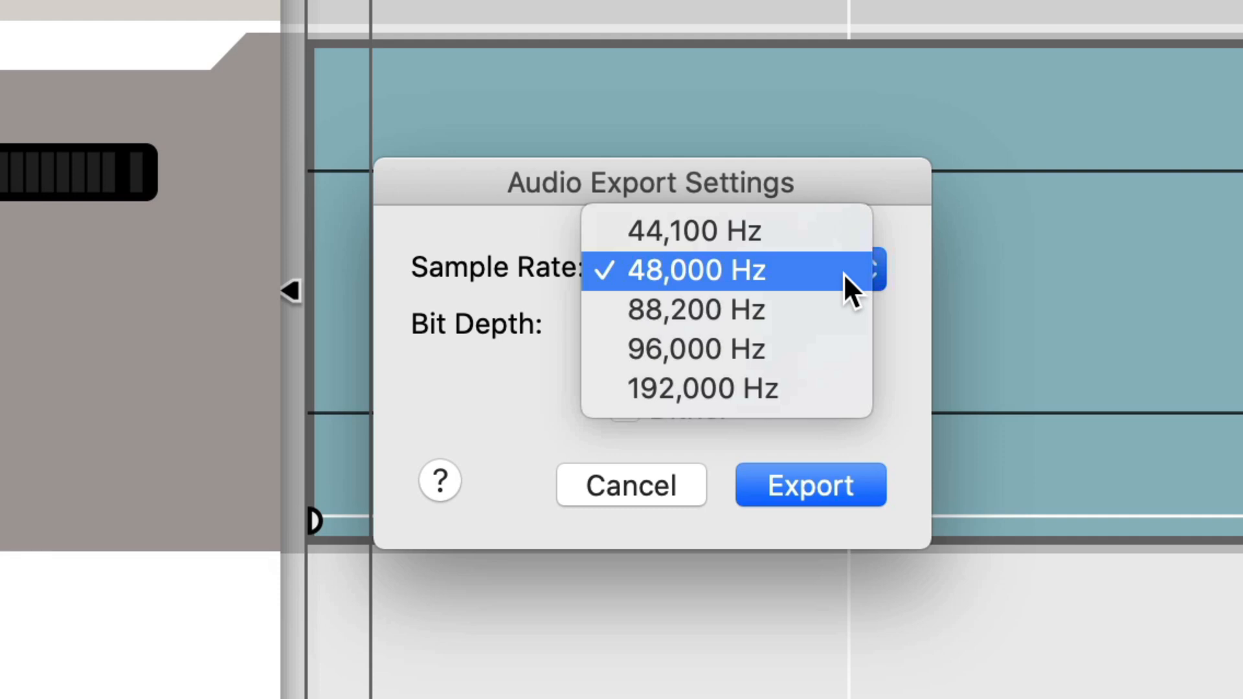
pyautogui.click(836, 241)
pyautogui.click(694, 334)
pyautogui.click(703, 299)
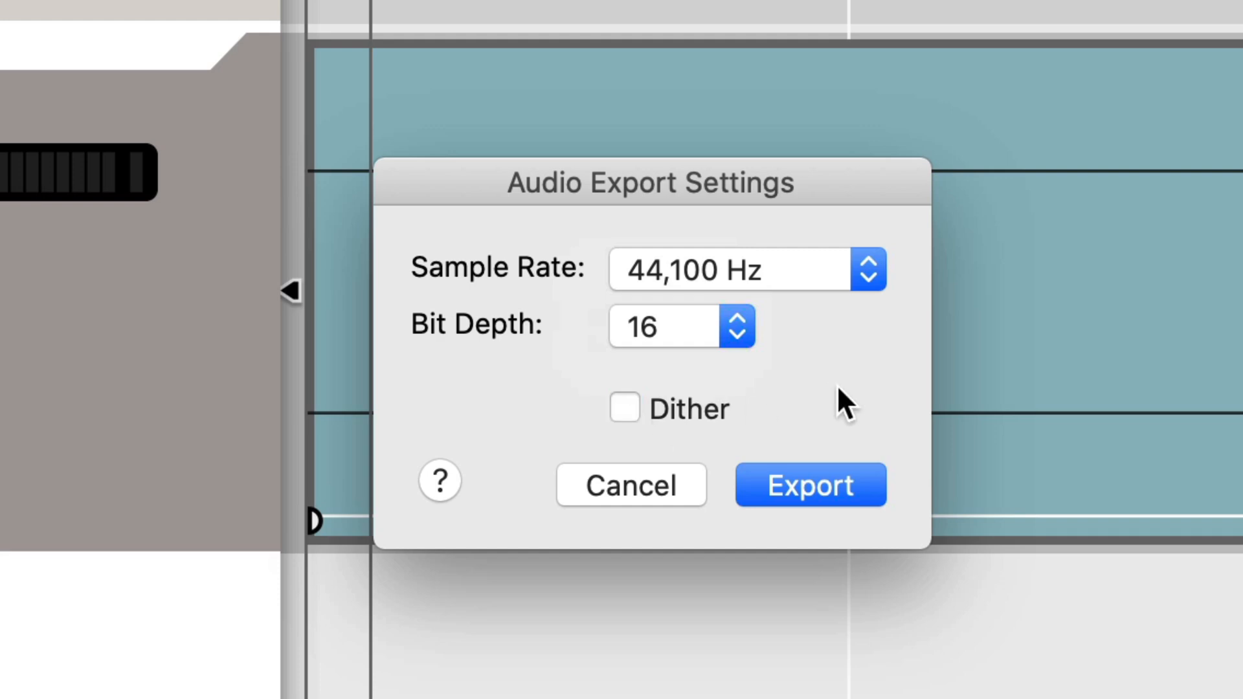
pyautogui.click(813, 496)
# Import drums-80.aif onto a new audio track below the Drums track and normalize its clip.
pyautogui.click(97, 42)
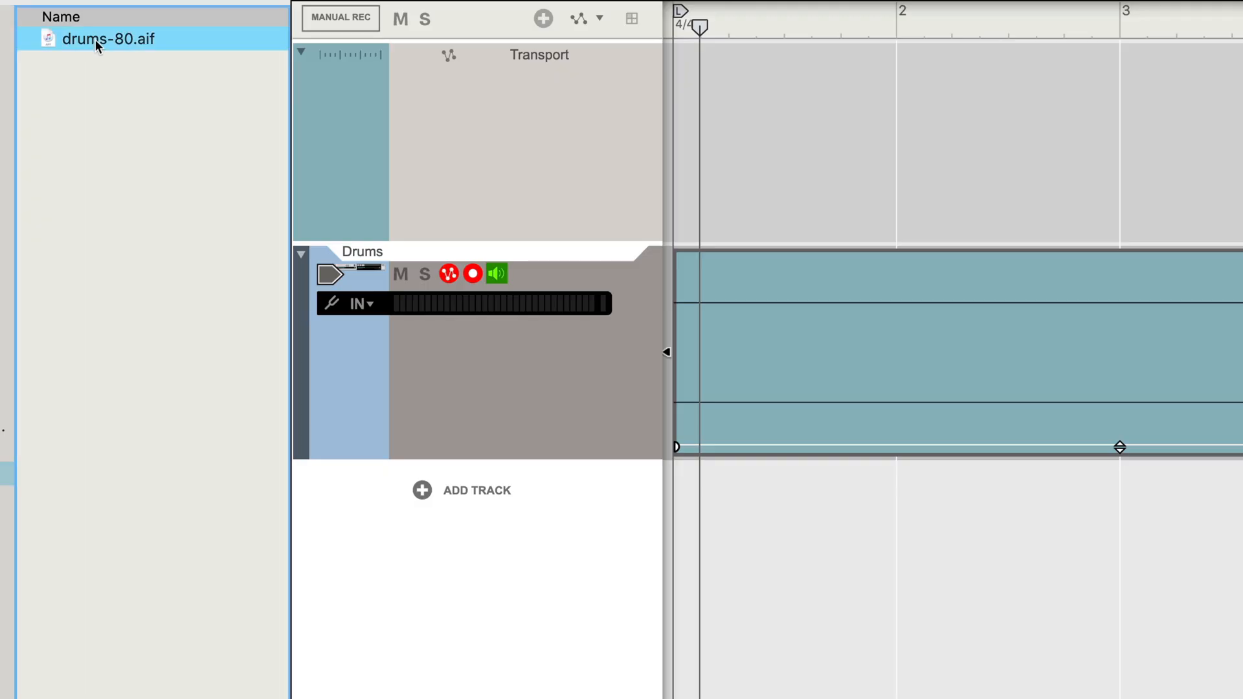
pyautogui.moveTo(97, 44); pyautogui.dragTo(433, 641)
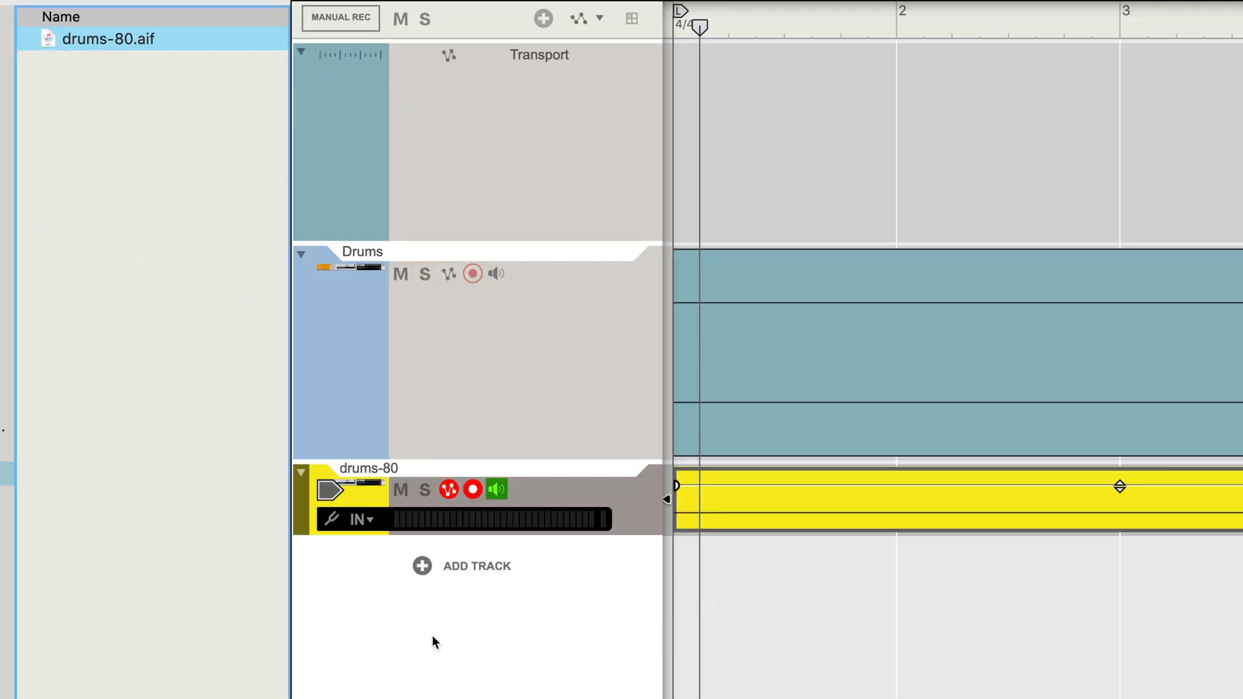
pyautogui.rightClick(801, 515)
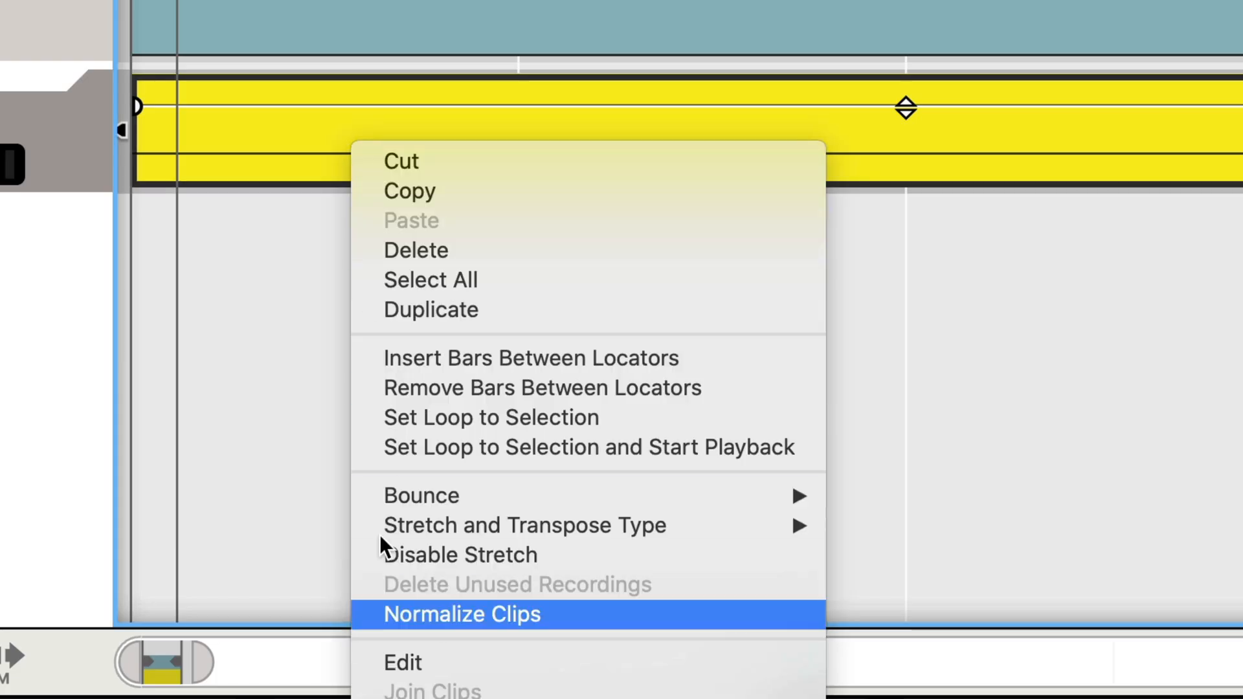
pyautogui.click(388, 614)
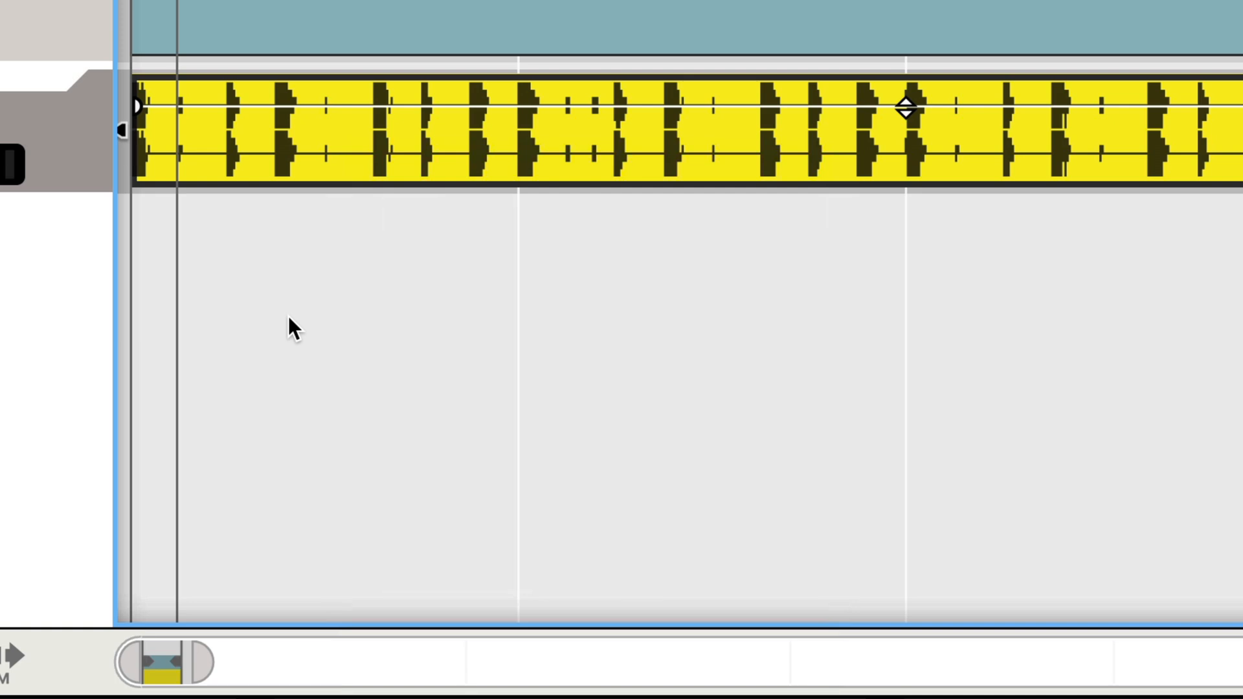
# Examine the normalized drums-80 waveform up close and play it back.
pyautogui.scroll(15, 150, 659)
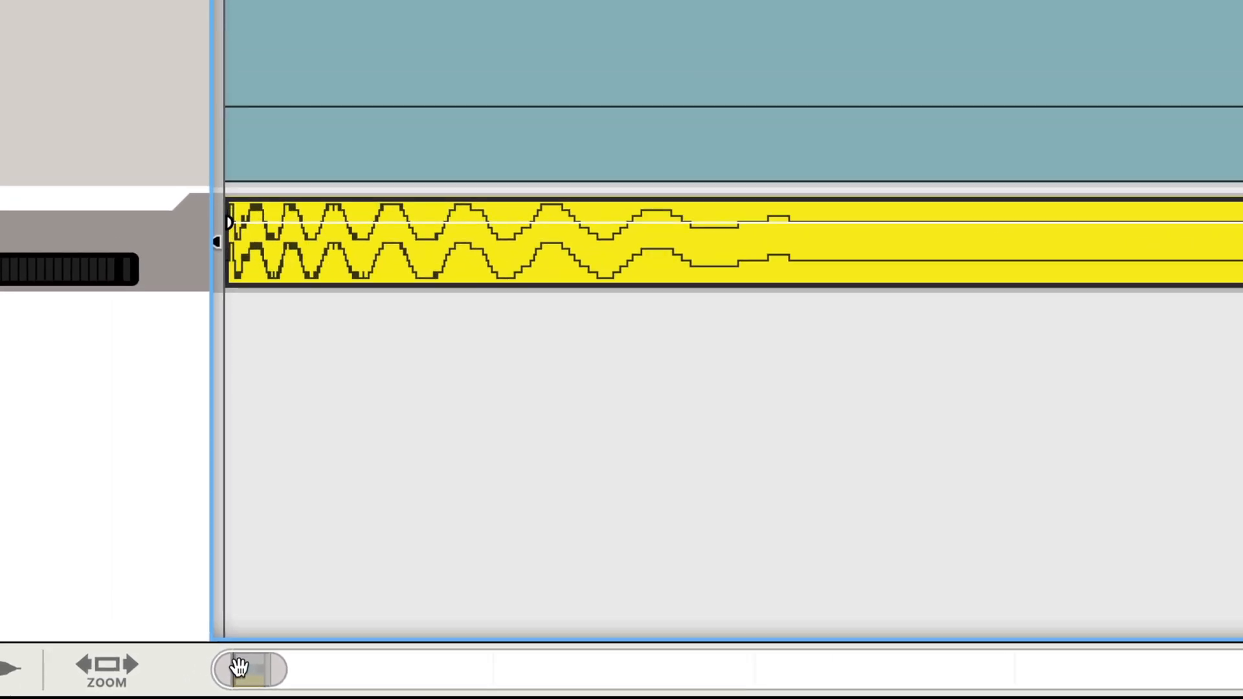
pyautogui.scroll(5, 239, 666)
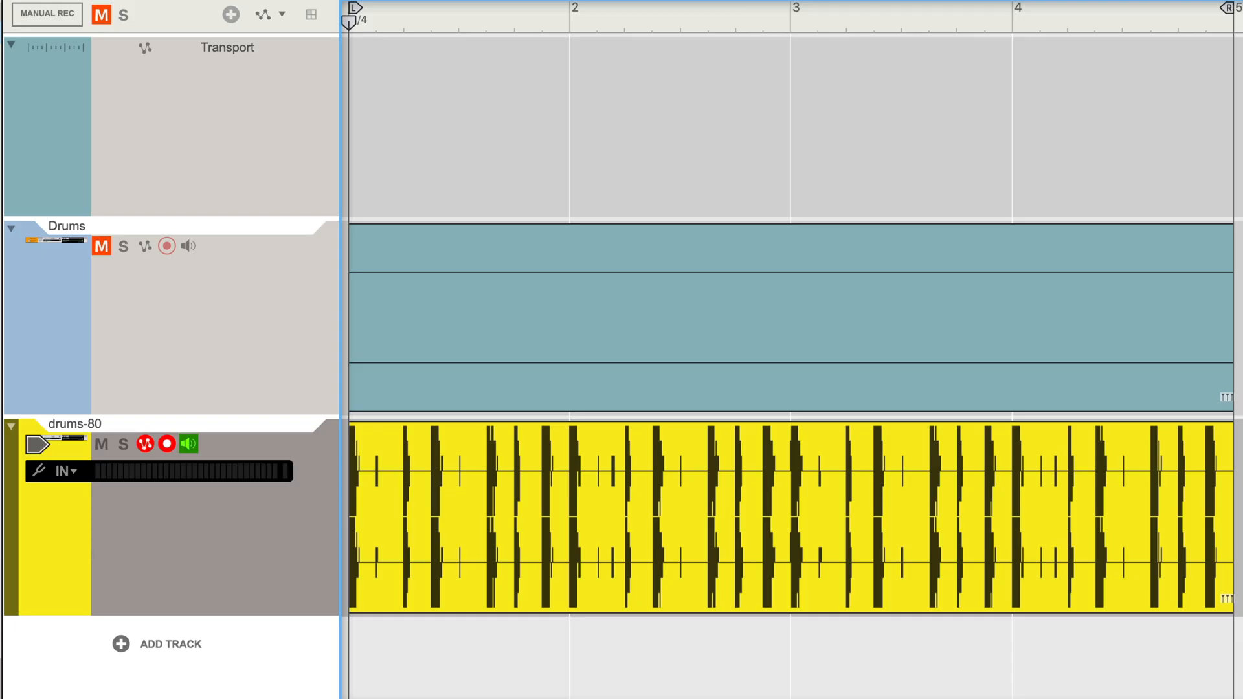
pyautogui.press('space')
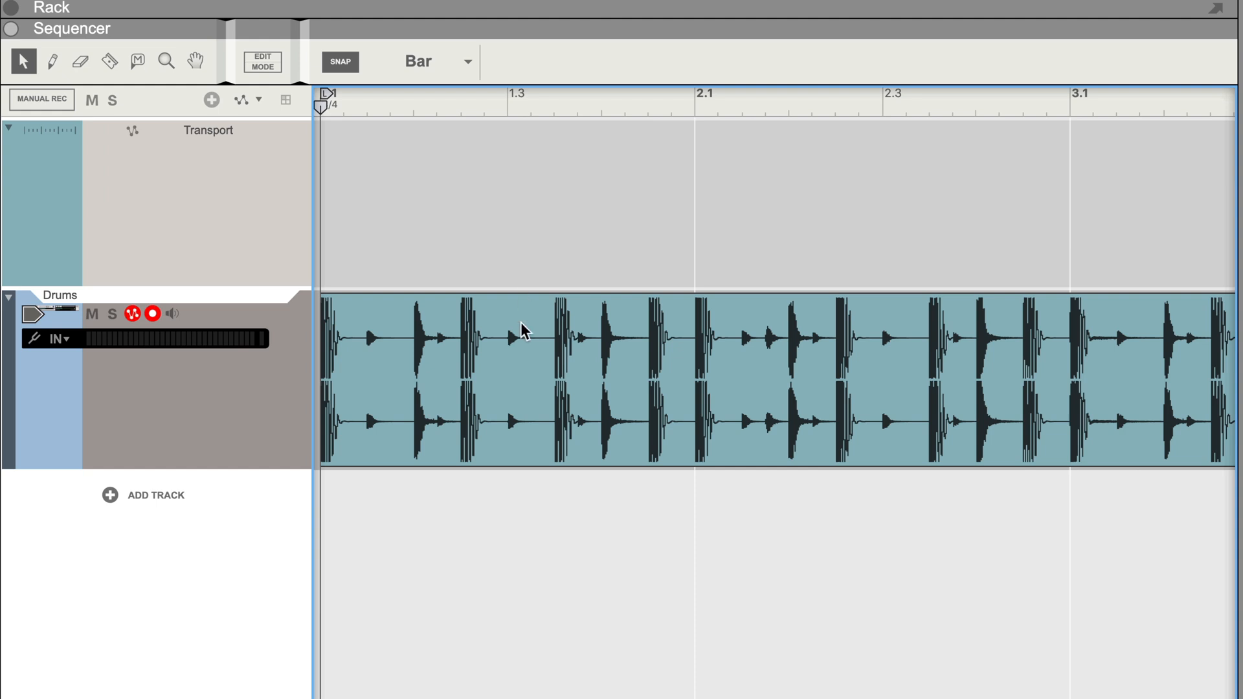
# Set the level of the clip on the Drums track to -68 dB.
pyautogui.click(528, 350)
pyautogui.doubleClick(1084, 68)
pyautogui.write('-68')
pyautogui.press('Return')
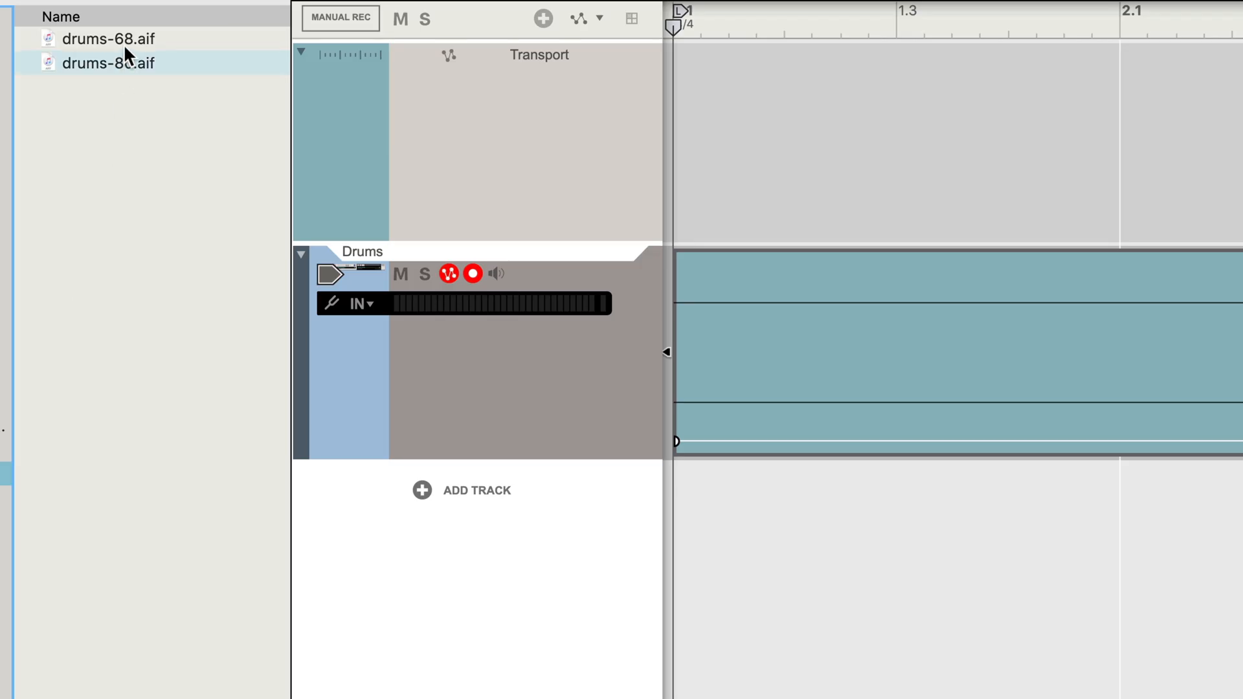
# Import drums-68.aif onto a new audio track and play back its normalized clip.
pyautogui.moveTo(123, 40); pyautogui.dragTo(413, 543)
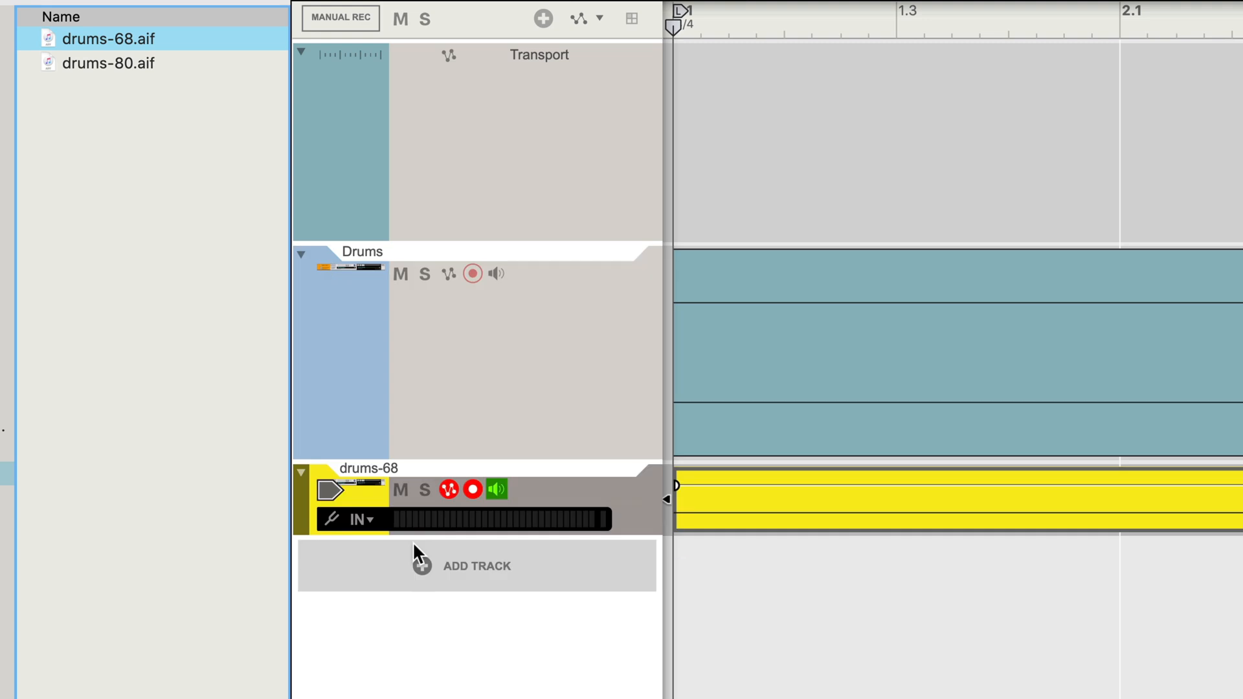
pyautogui.rightClick(846, 509)
pyautogui.click(915, 649)
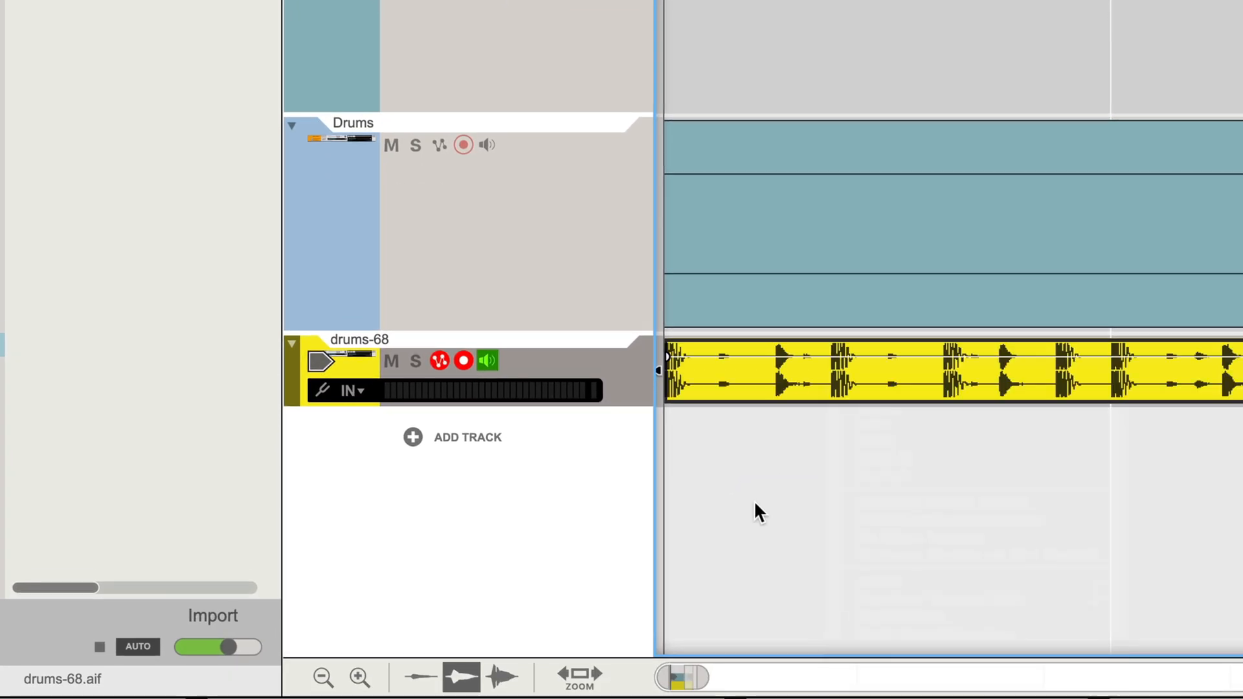
pyautogui.press('space')
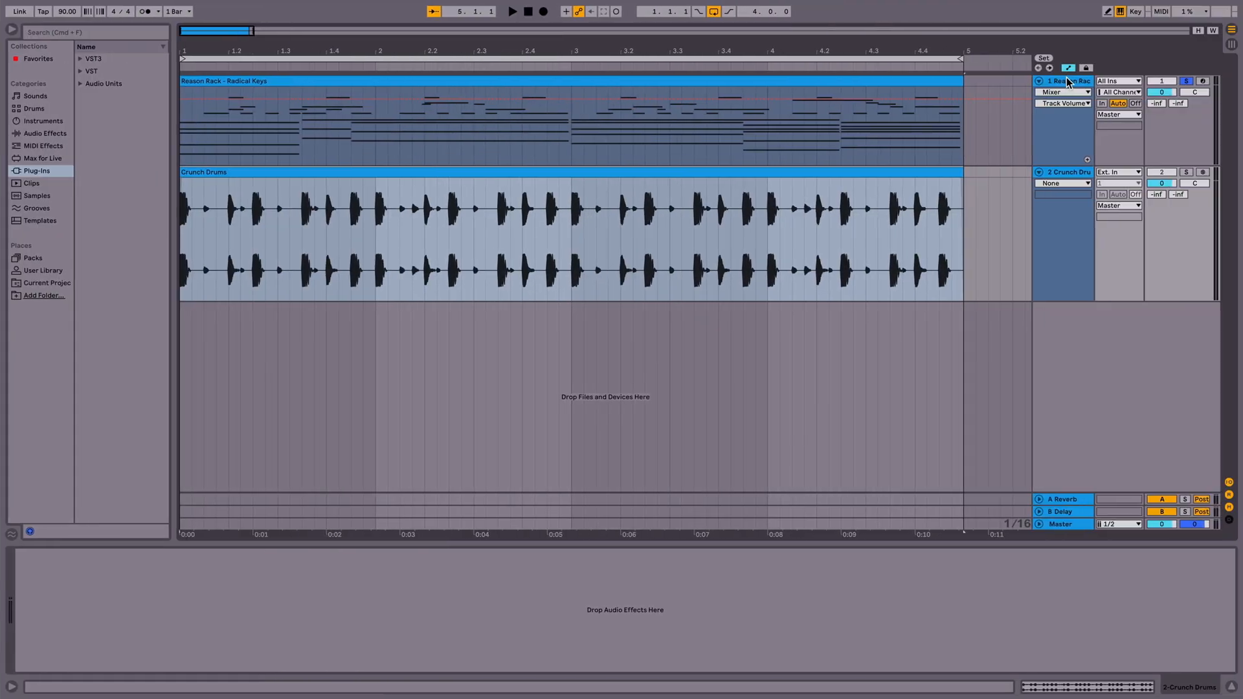
# In Ableton Live, open the Reason Rack Plugin on the first track and play the Radical Keys clip.
pyautogui.click(526, 81)
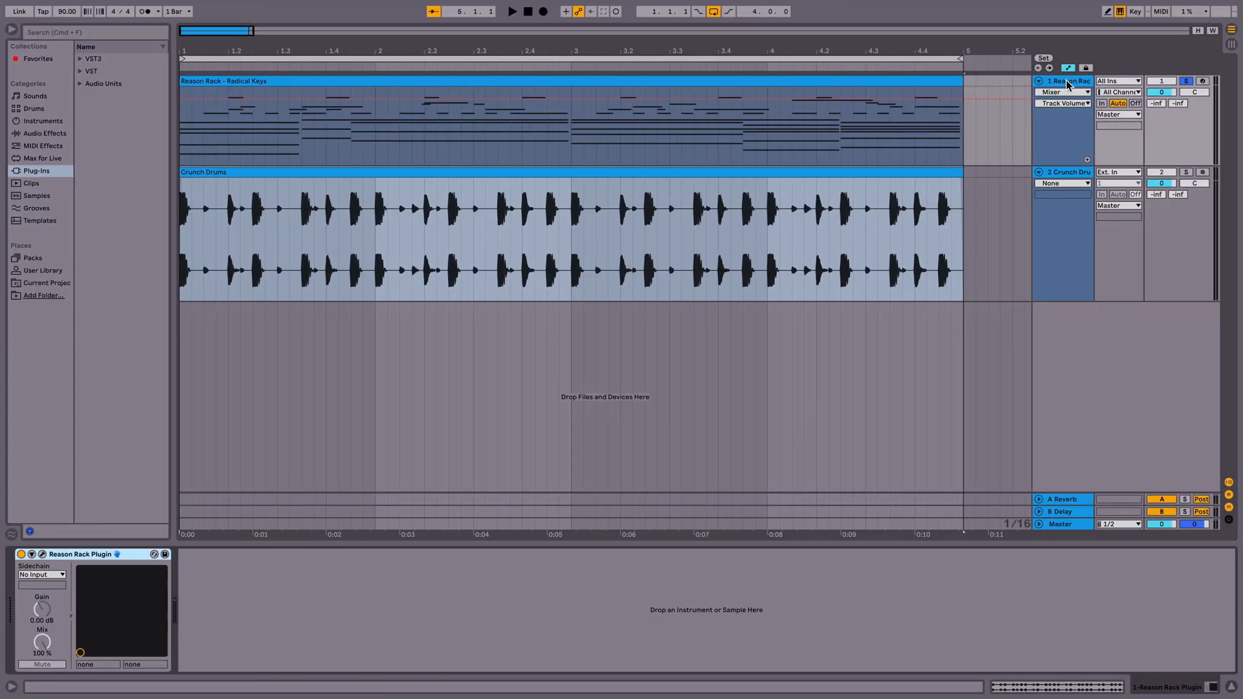
pyautogui.click(42, 555)
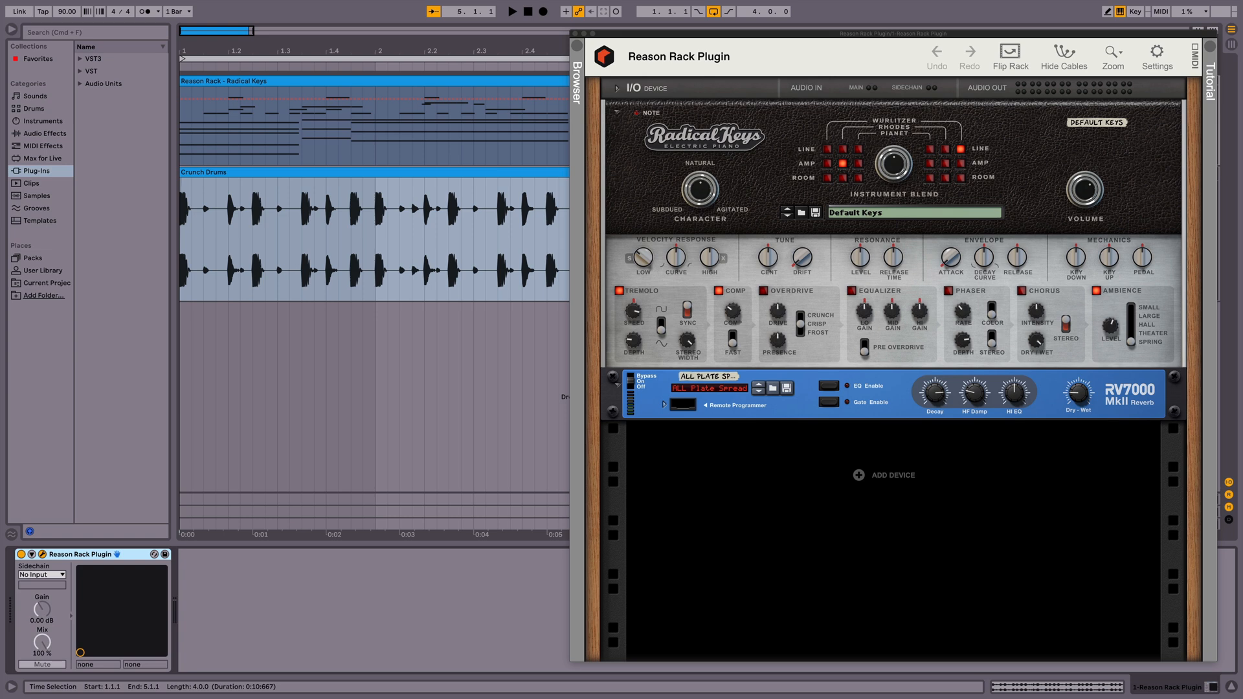
pyautogui.press('space')
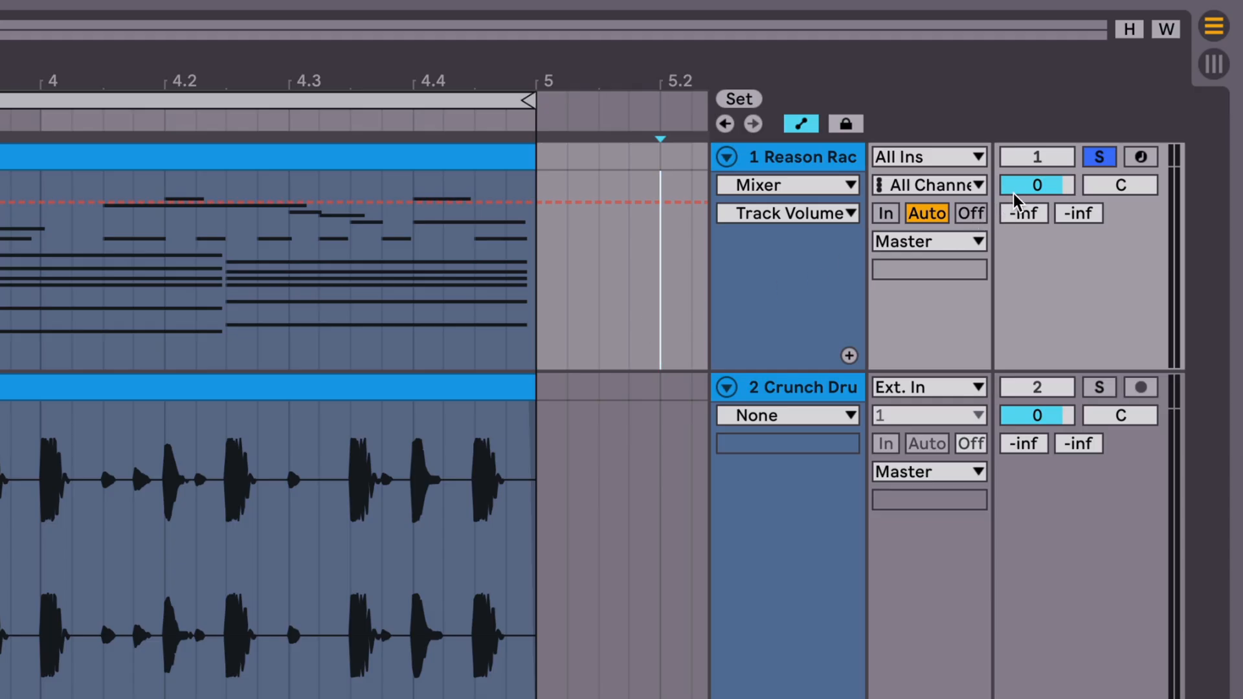
# Set the volume of the Reason Rack track to -55 dB.
pyautogui.click(1023, 186)
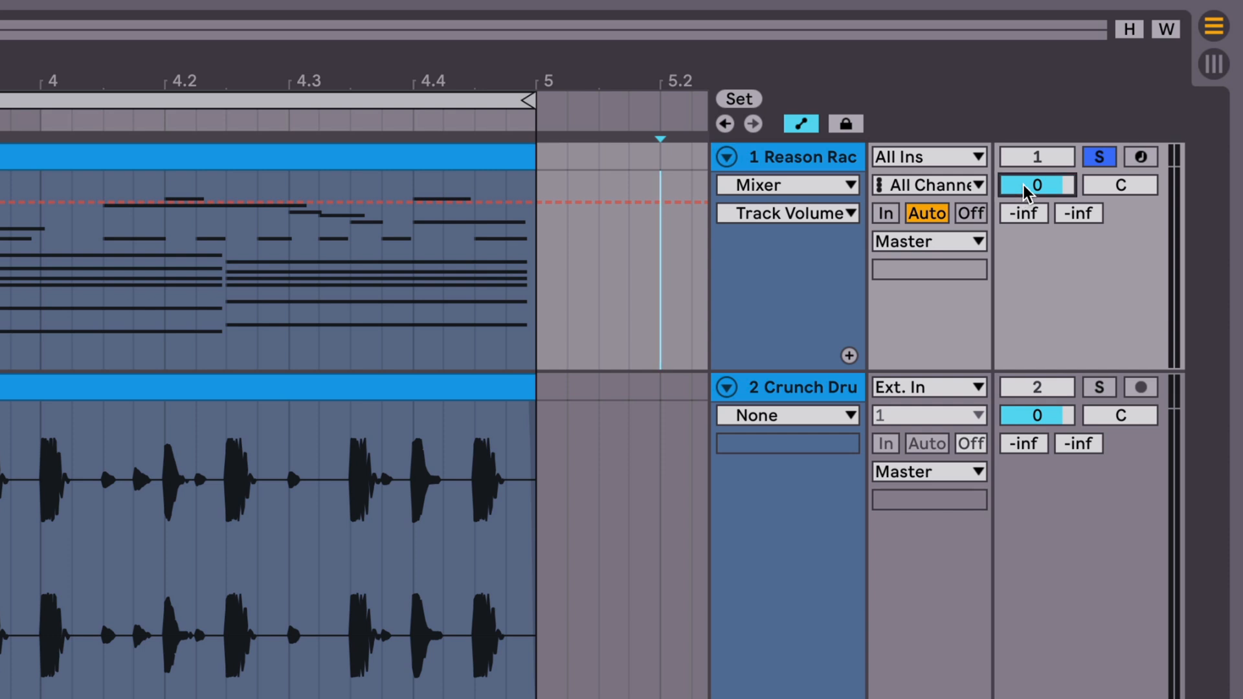
pyautogui.write('-55')
pyautogui.press('Return')
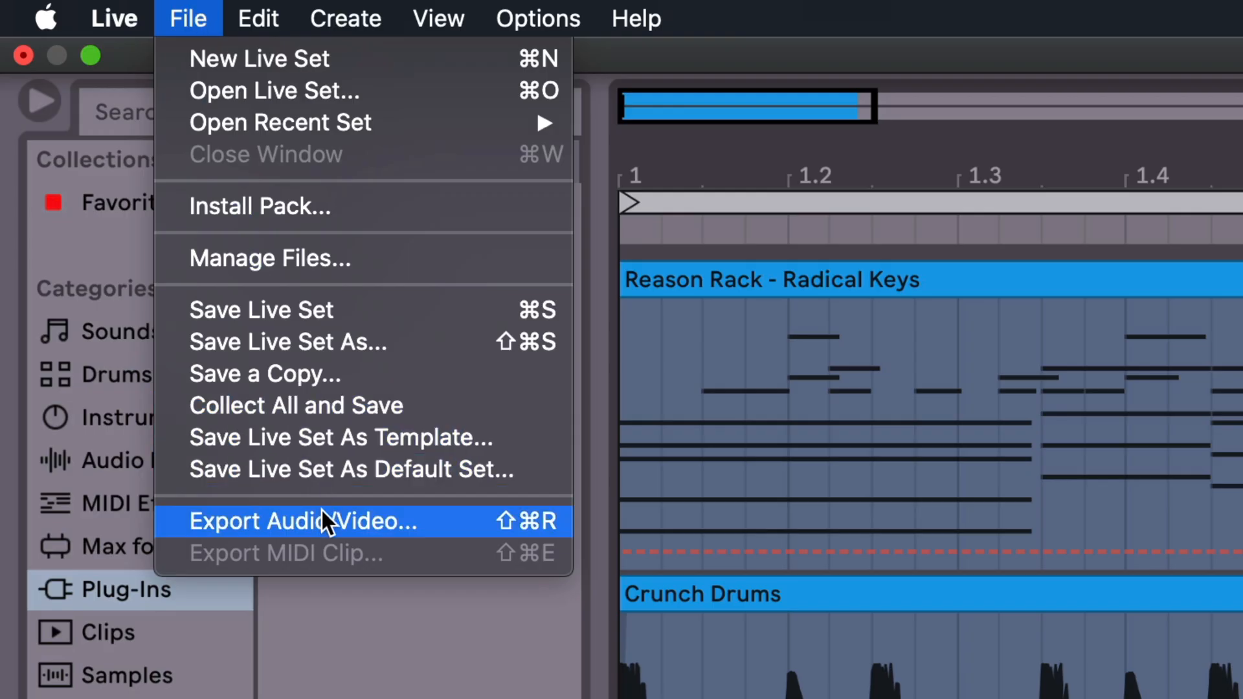
# Export the Master as AIFF file keys-55.aif at 16-bit and 44100 Hz, with No Dither and Normalize turned off.
pyautogui.click(324, 518)
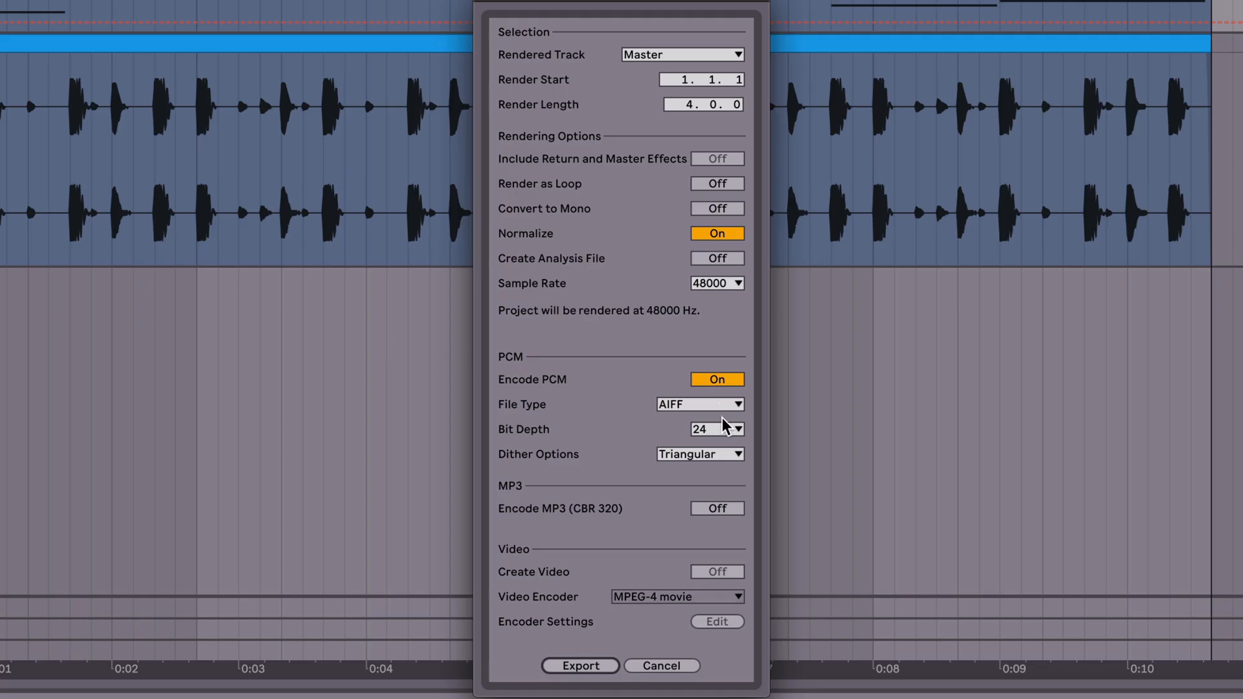
pyautogui.click(726, 427)
pyautogui.click(725, 446)
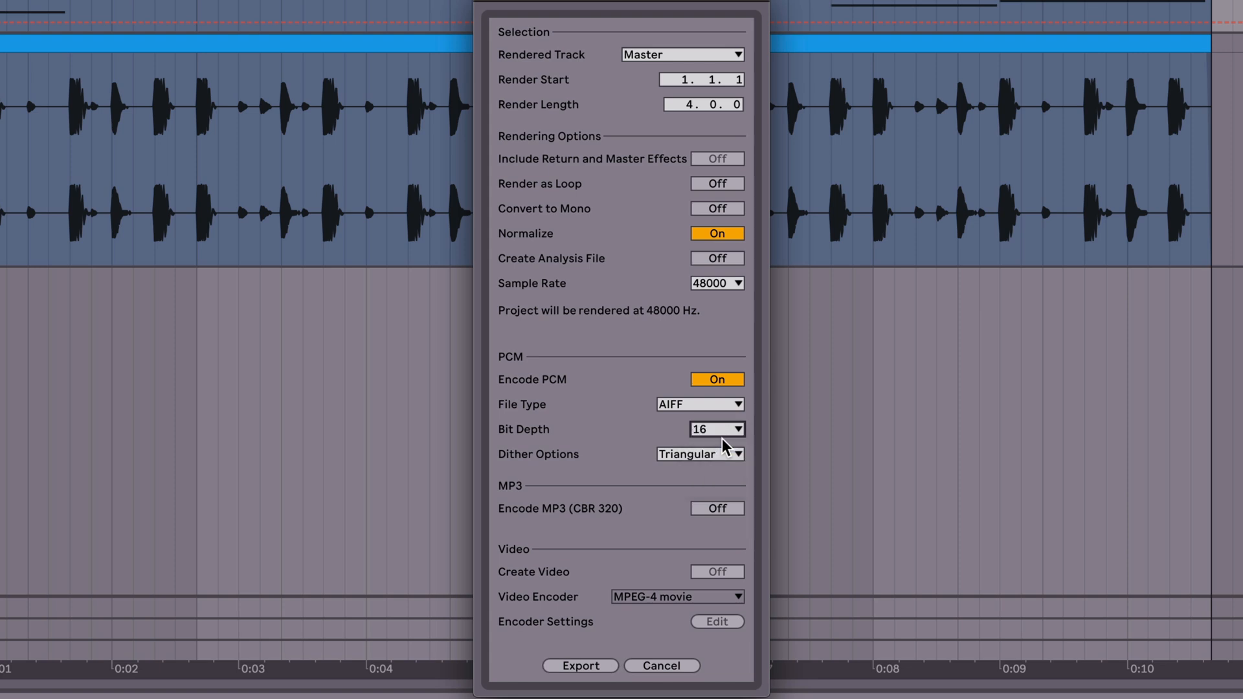
pyautogui.click(715, 284)
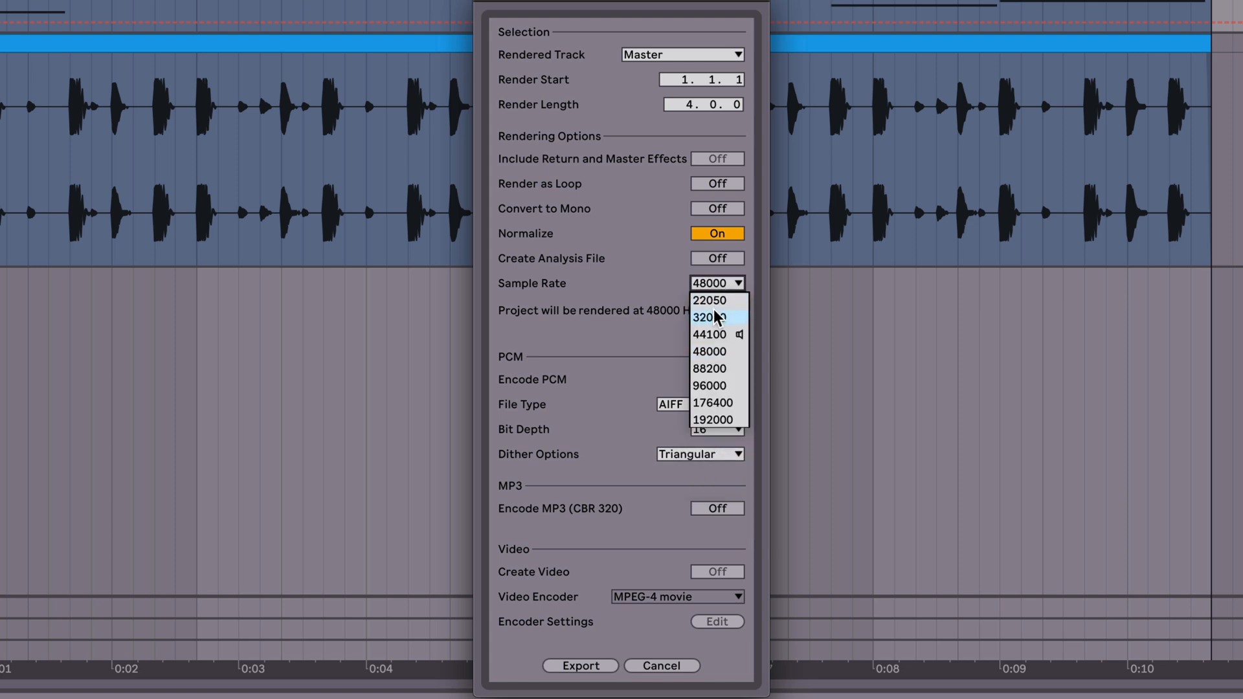
pyautogui.click(716, 334)
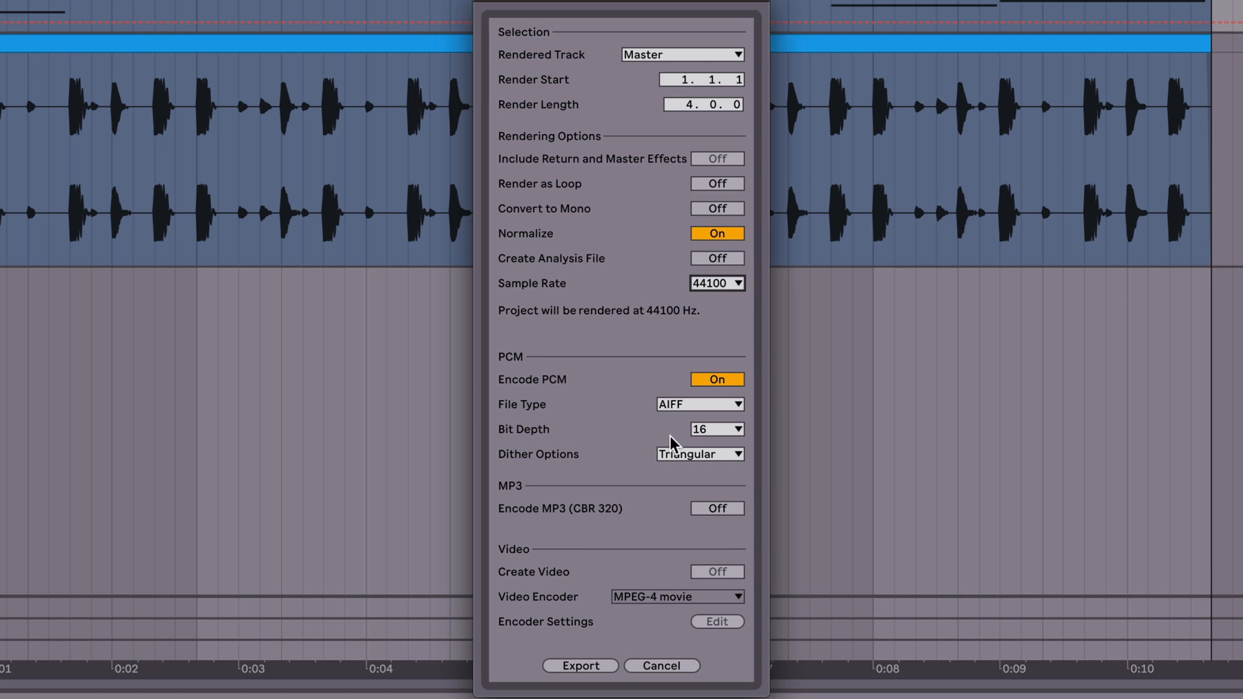
pyautogui.click(673, 455)
pyautogui.click(677, 472)
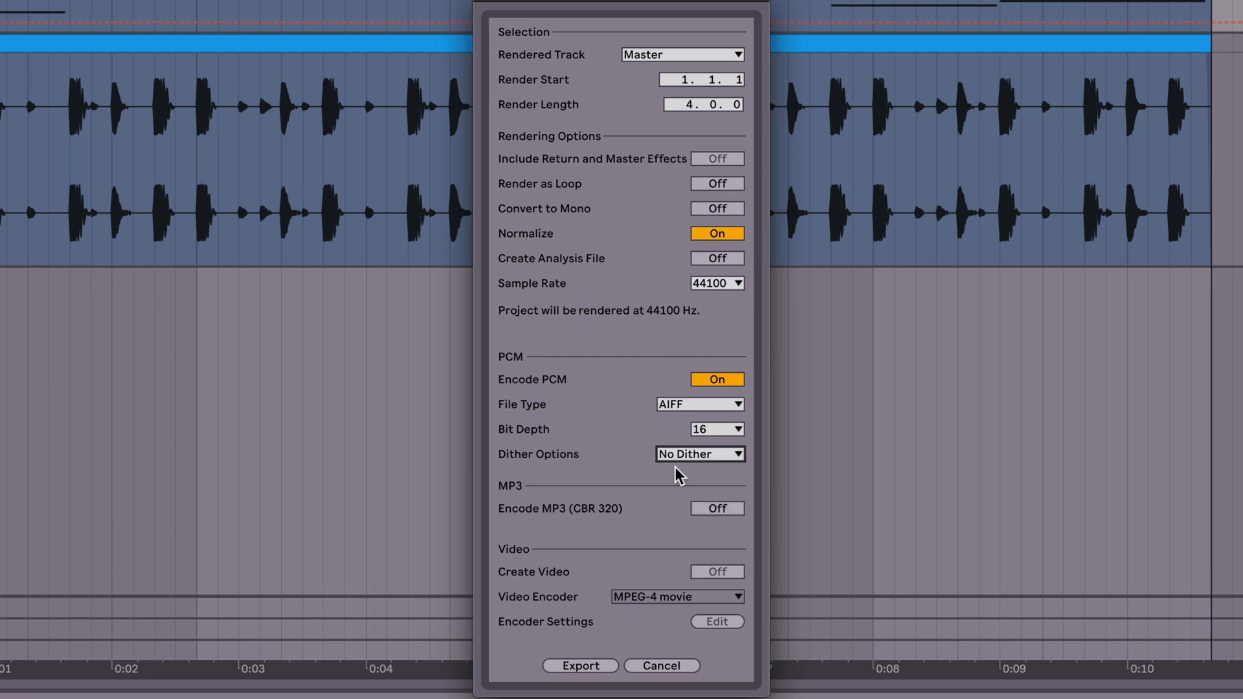
pyautogui.click(716, 234)
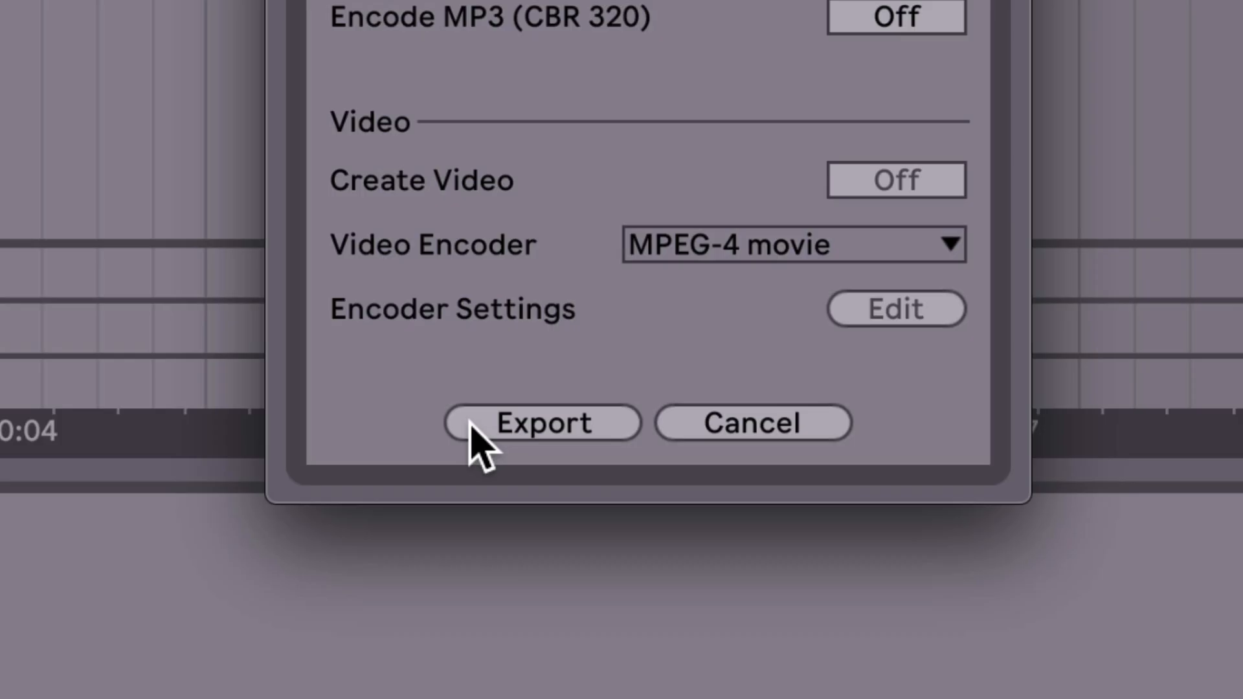
pyautogui.click(570, 667)
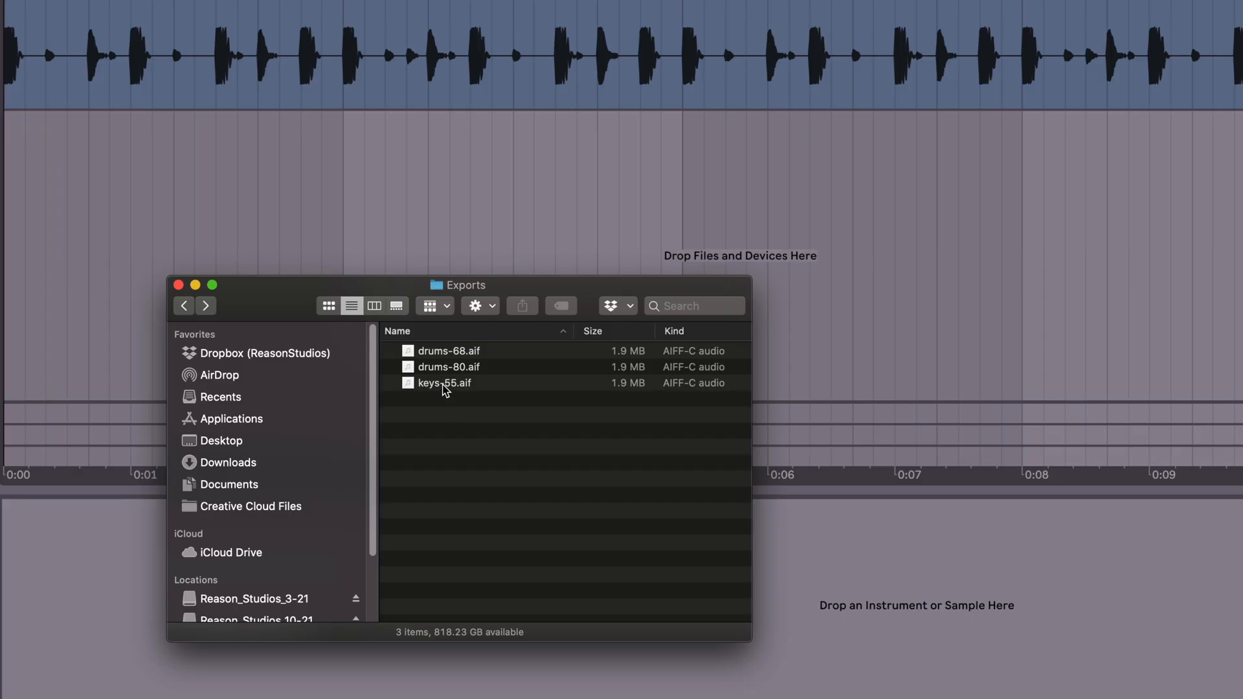
# Import keys-55.aif onto a new track below the Crunch Drums track and consolidate the clip.
pyautogui.moveTo(444, 388); pyautogui.dragTo(13, 203)
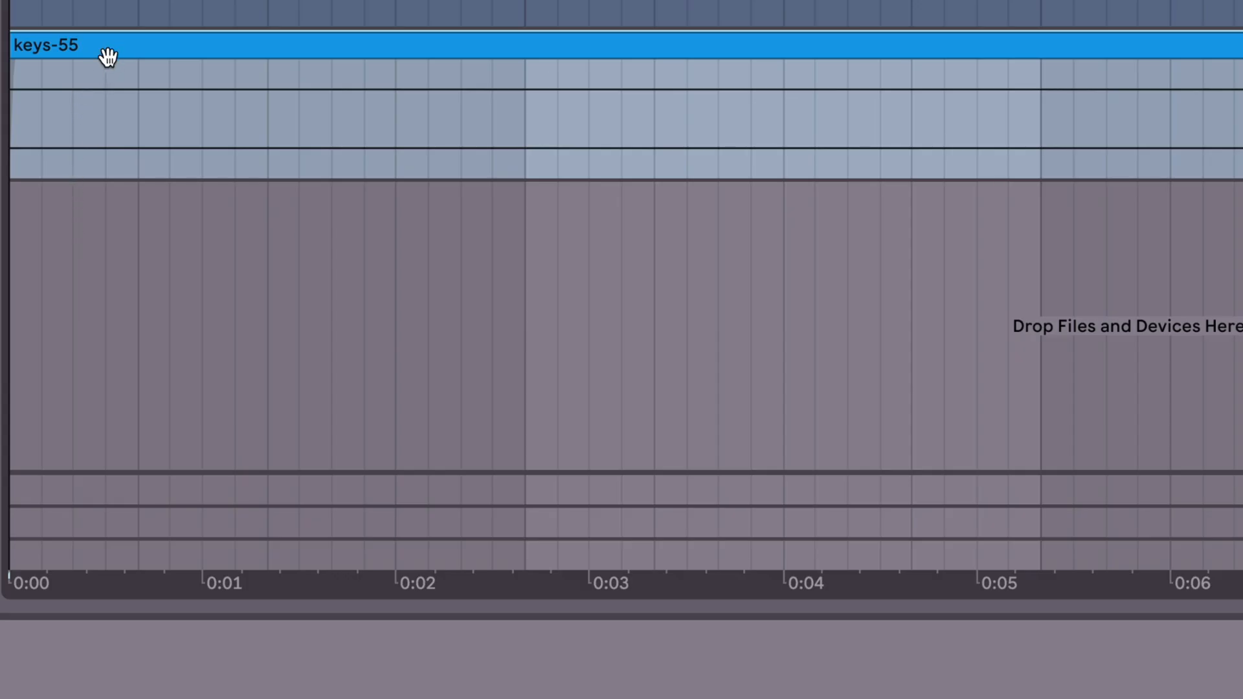
pyautogui.rightClick(112, 52)
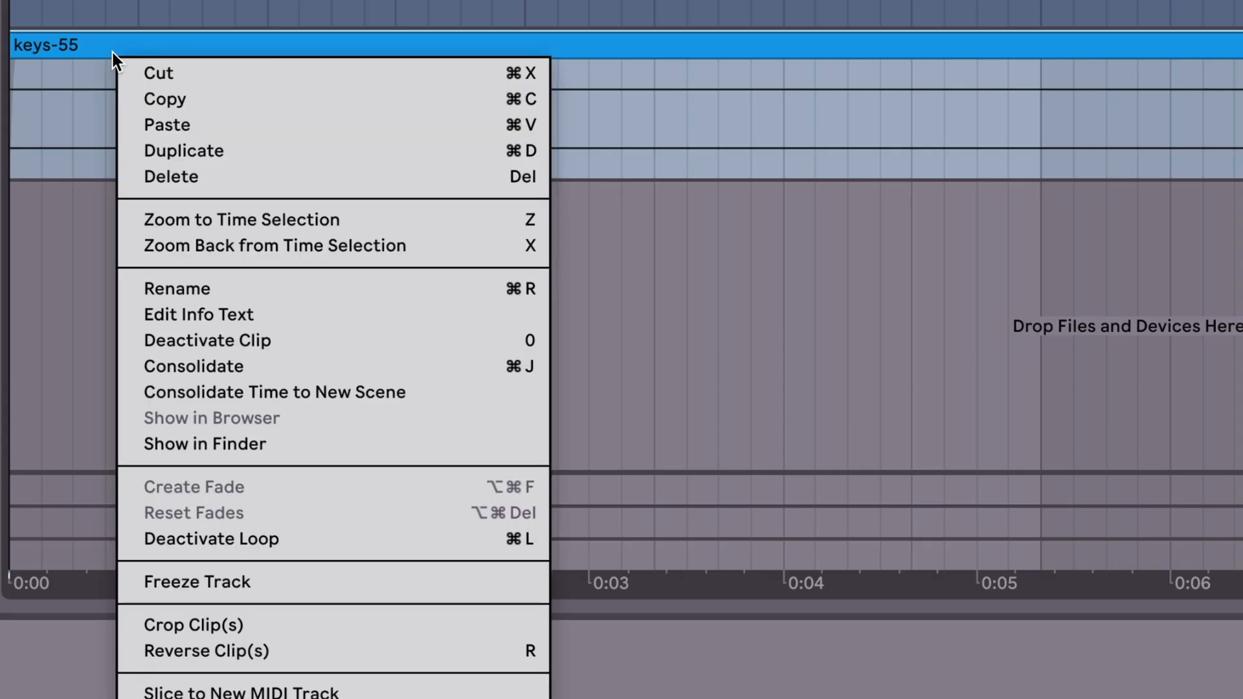
pyautogui.click(157, 367)
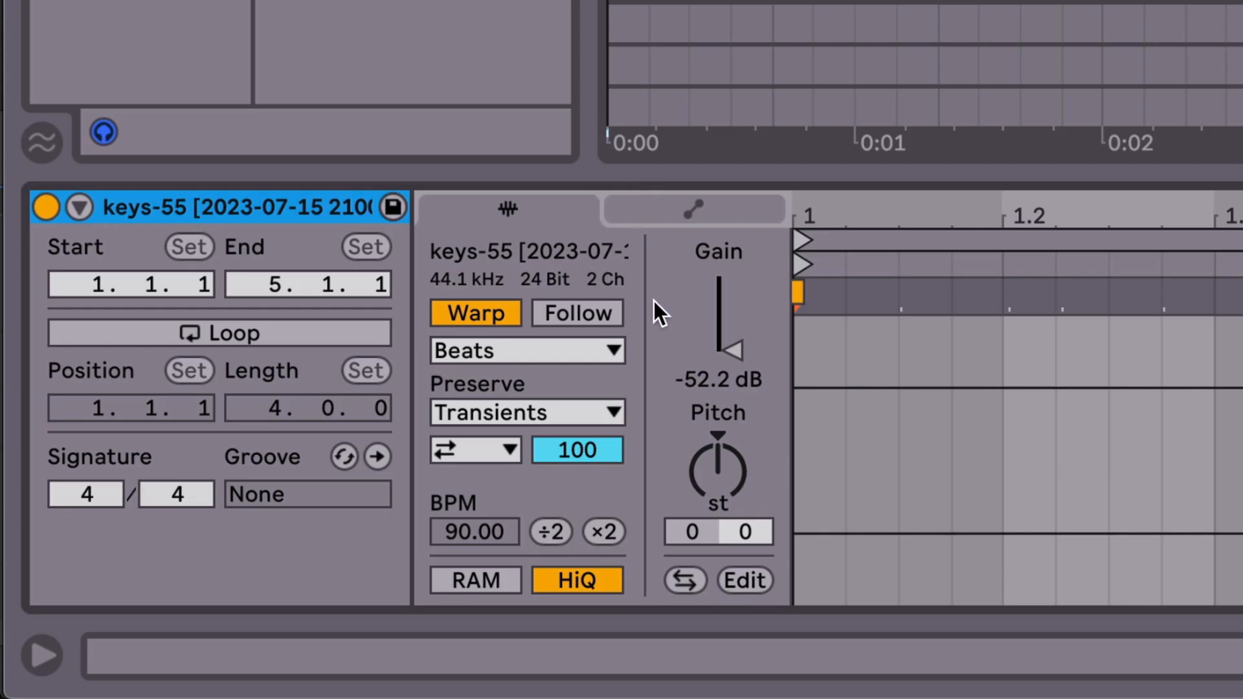
# Reset the consolidated keys-55 clip's gain to 0.00 dB with Warp turned off, and play it.
pyautogui.click(714, 375)
pyautogui.press('Delete')
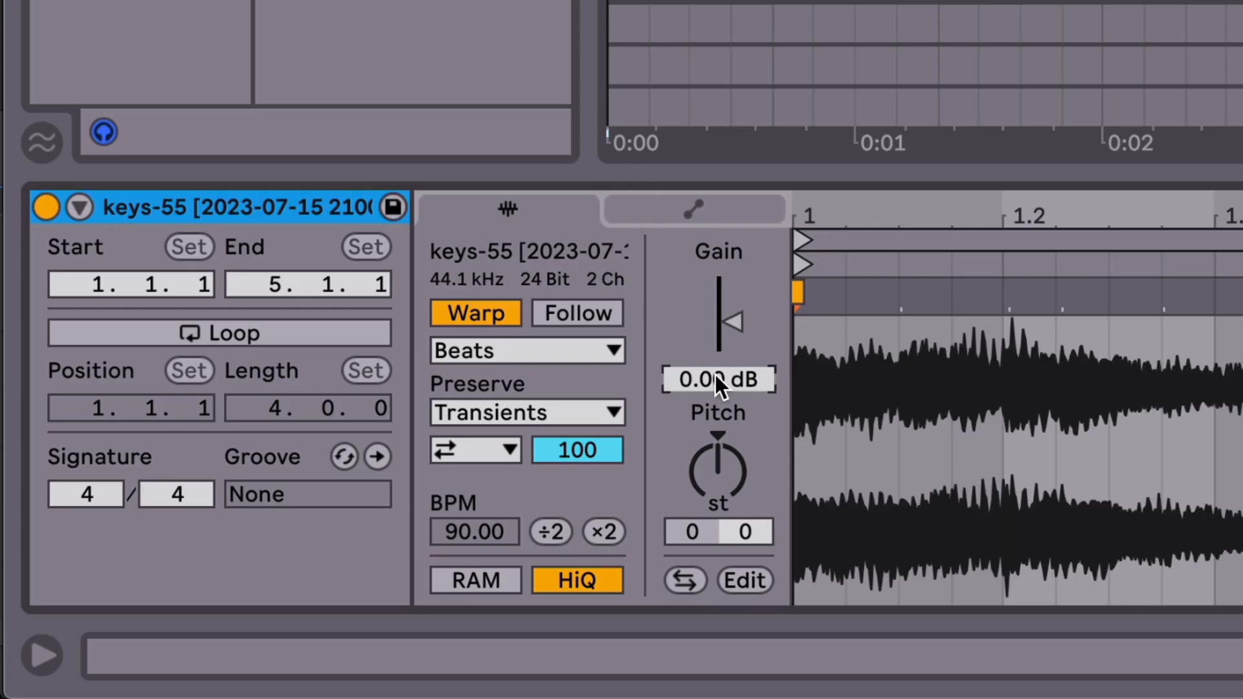
pyautogui.click(487, 312)
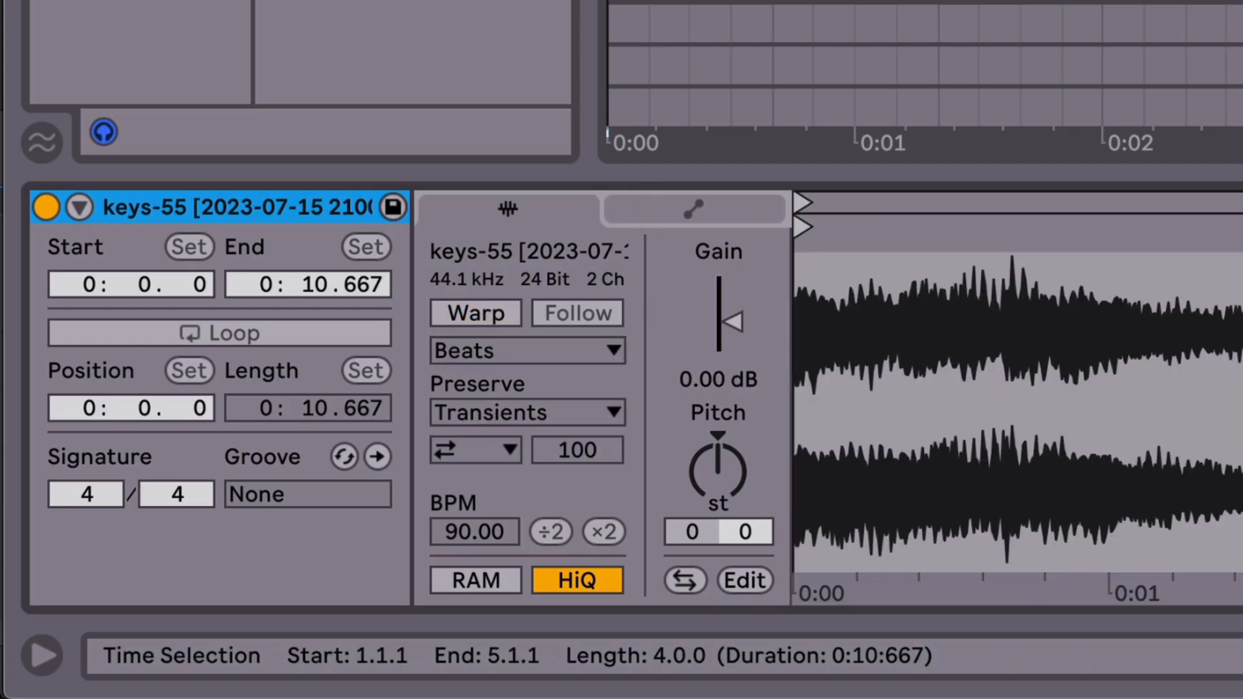
pyautogui.click(556, 11)
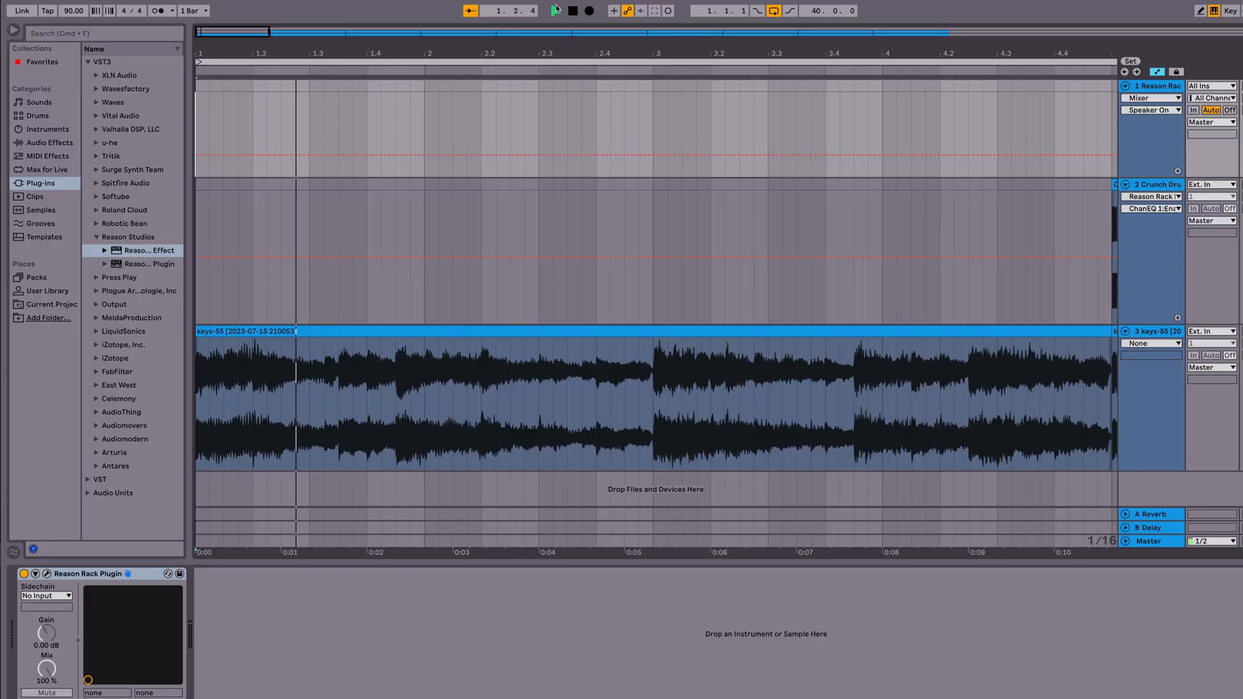